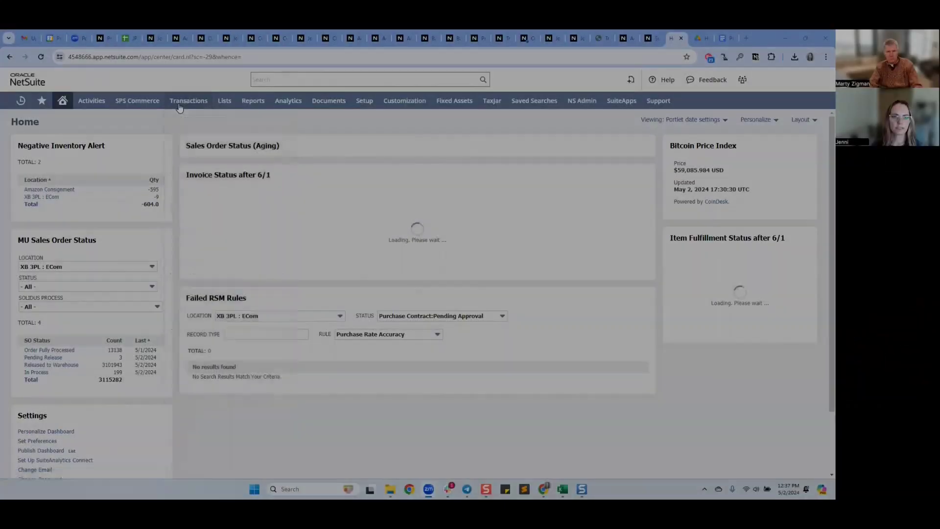
# - Bring up the sandbox PRI Small Balance Write-Off App listing 2558 inactive customers with penny balances
pyautogui.moveTo(180, 108)
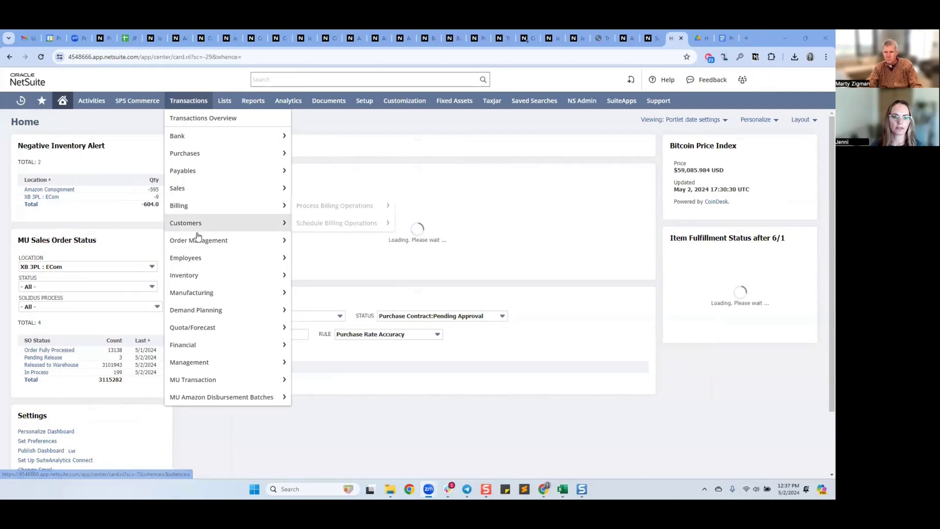
pyautogui.moveTo(198, 346)
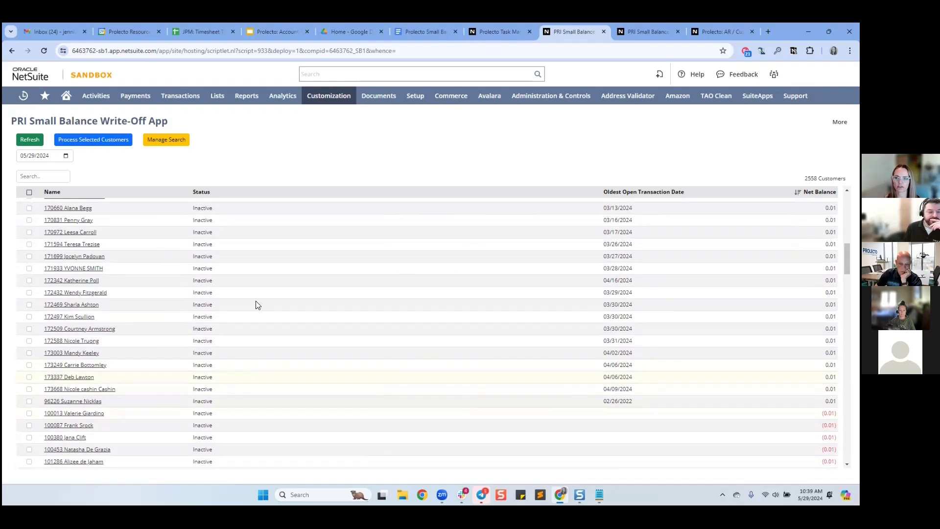
# - Switch to the PRI Small Balance Write-Off saved search results and reload them
pyautogui.click(649, 32)
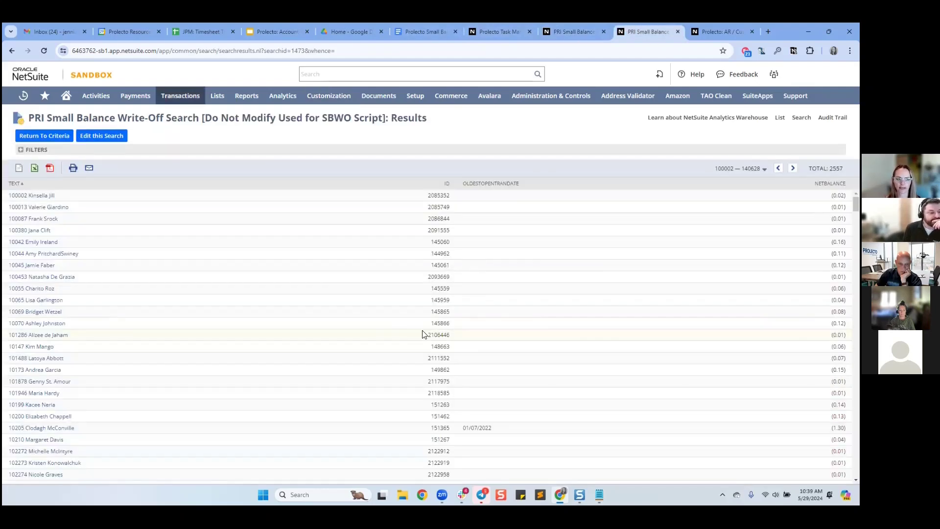
pyautogui.press('F5')
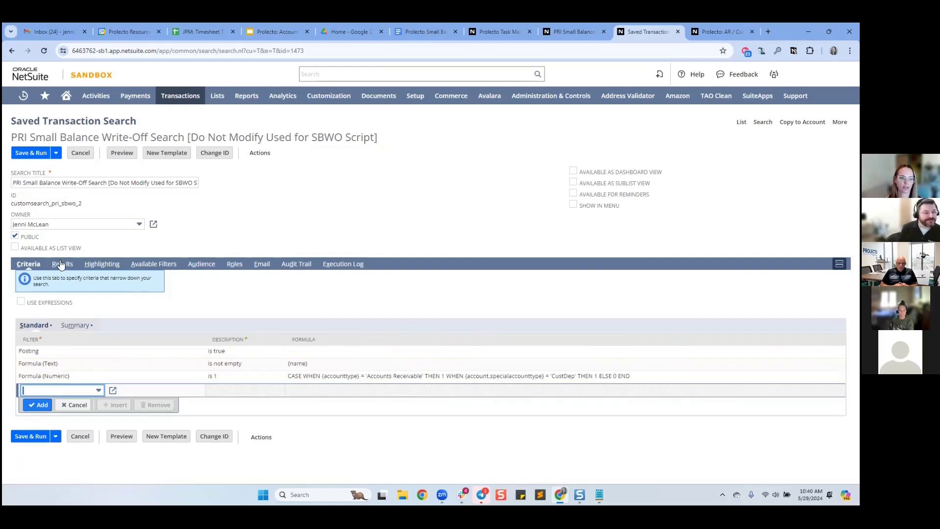
# - Review the search's standard criteria and result columns, then return to the Write-Off App list
pyautogui.click(34, 325)
pyautogui.hotkey('alt', 'r')
pyautogui.scroll(-3, 290, 331)
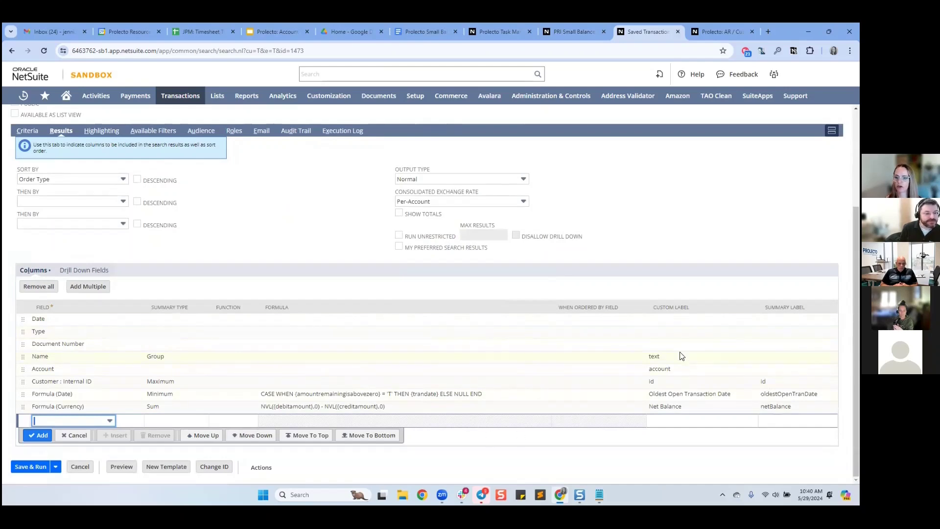
pyautogui.click(563, 30)
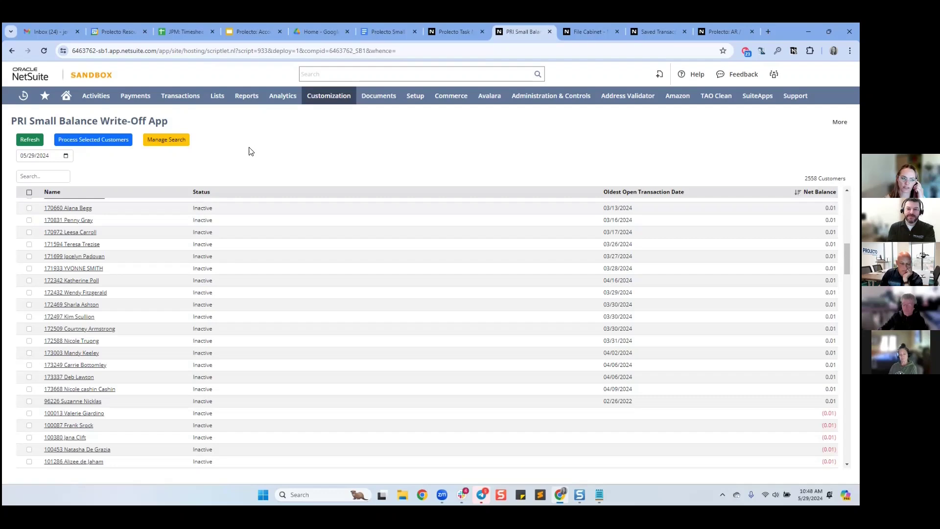
pyautogui.click(166, 140)
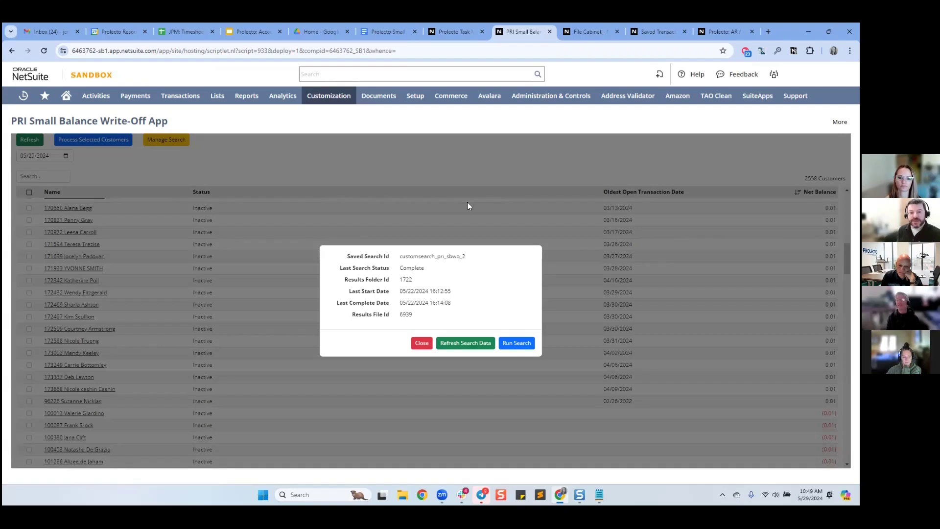
pyautogui.click(421, 344)
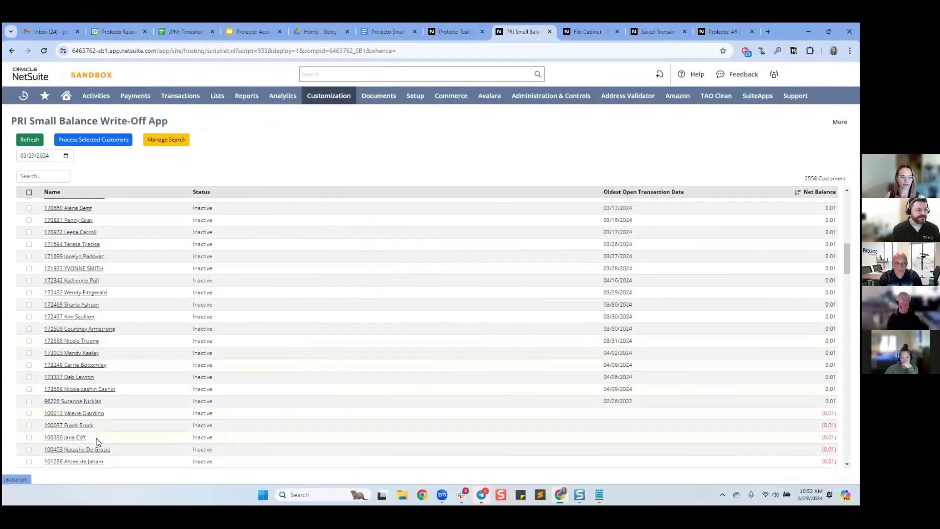
# - Mark one customer with a (0.01) net balance for write-off processing
pyautogui.moveTo(93, 442); pyautogui.dragTo(44, 439)
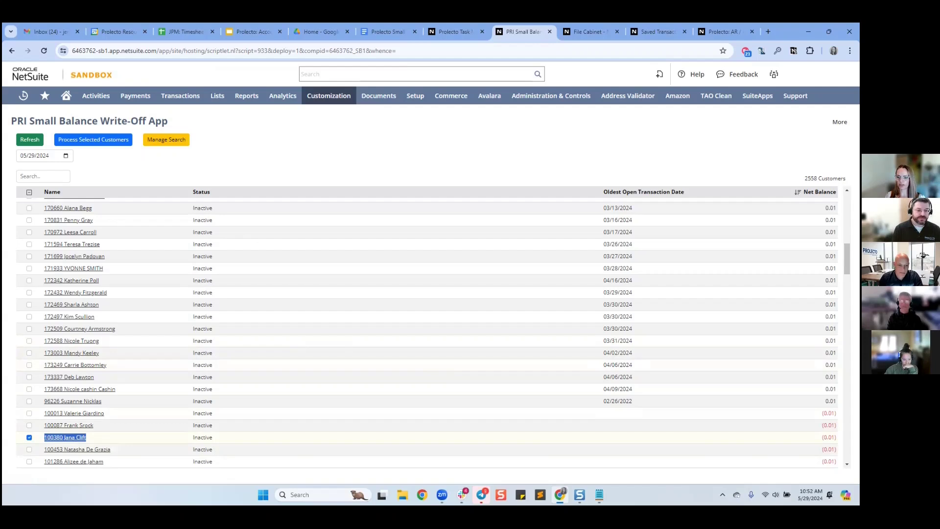
pyautogui.click(101, 440)
pyautogui.moveTo(103, 441); pyautogui.dragTo(45, 437)
pyautogui.hotkey('ctrl', 'c')
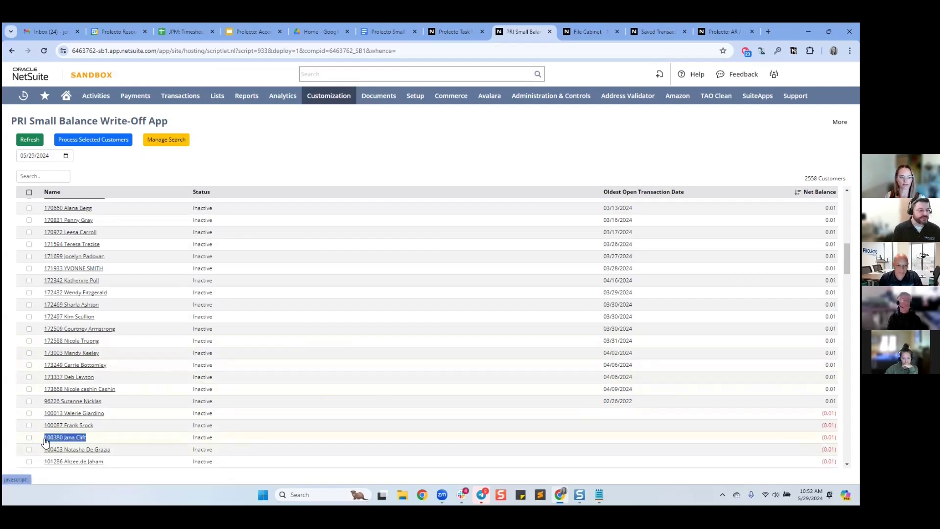
# - Look up that customer via global search, check its Financial balances, then return to the app
pyautogui.click(455, 74)
pyautogui.hotkey('ctrl', 'v')
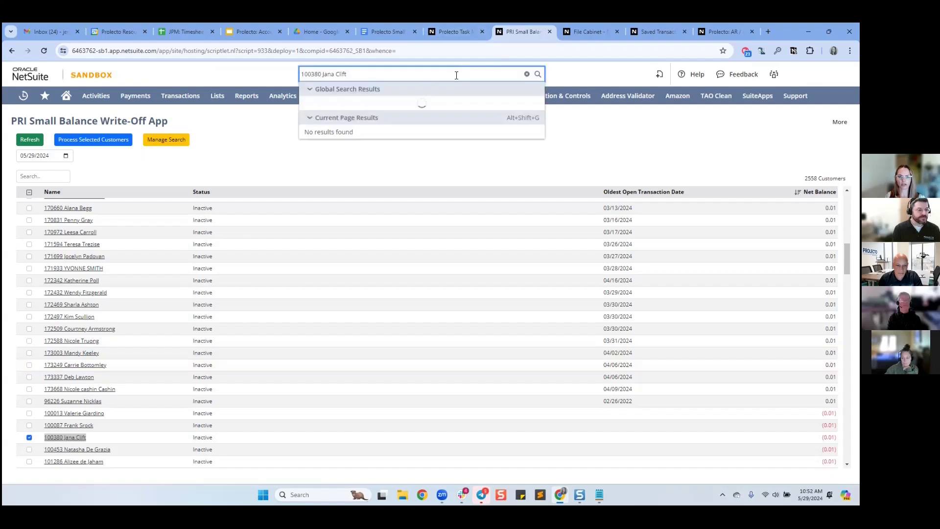
pyautogui.click(564, 27)
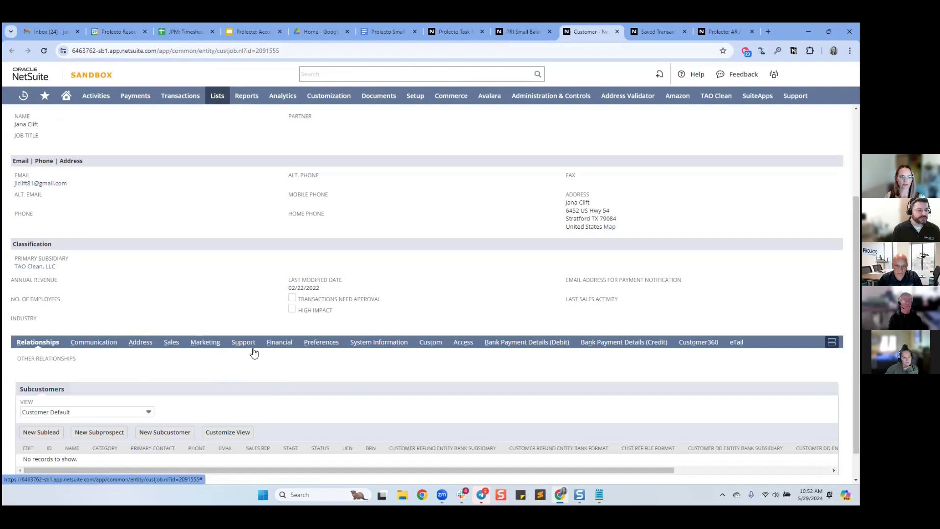
pyautogui.click(274, 342)
pyautogui.scroll(-4, 176, 386)
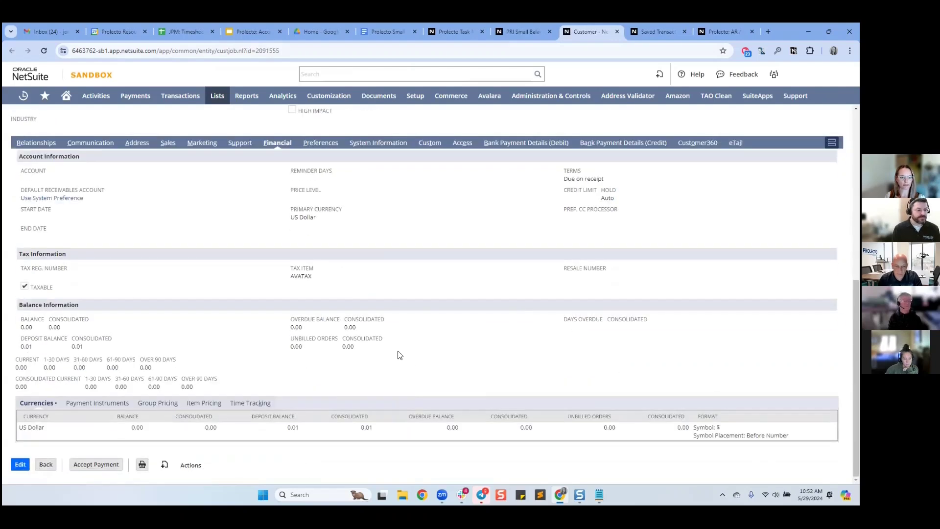
pyautogui.click(521, 28)
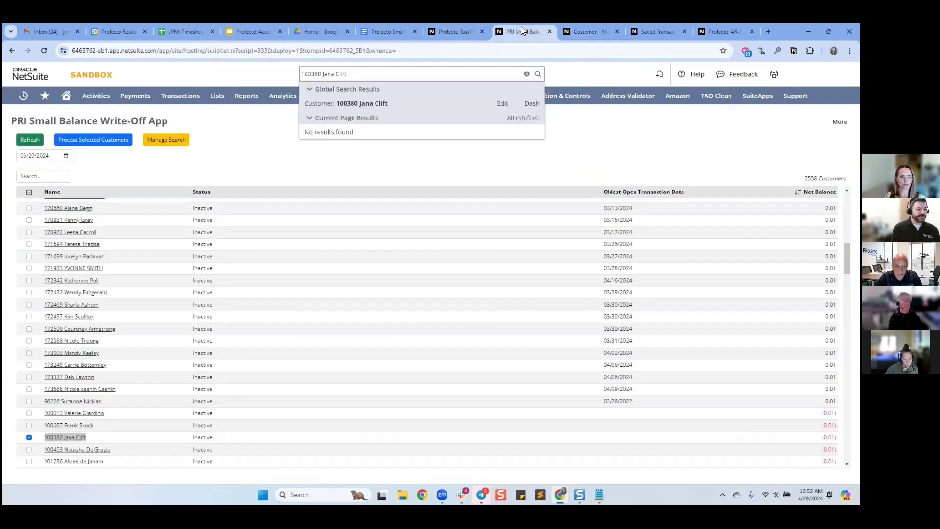
pyautogui.click(614, 131)
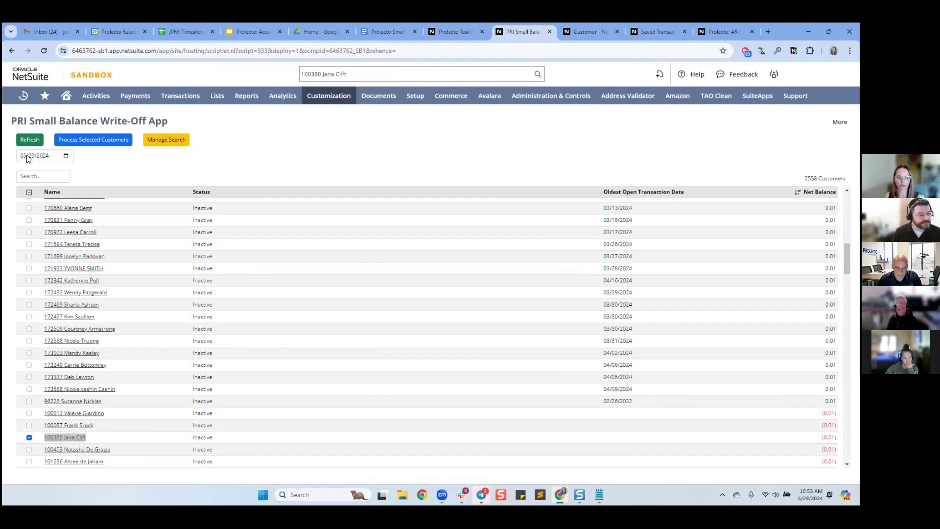
# - Process the selected customer for write-off and locate it in the list
pyautogui.click(87, 141)
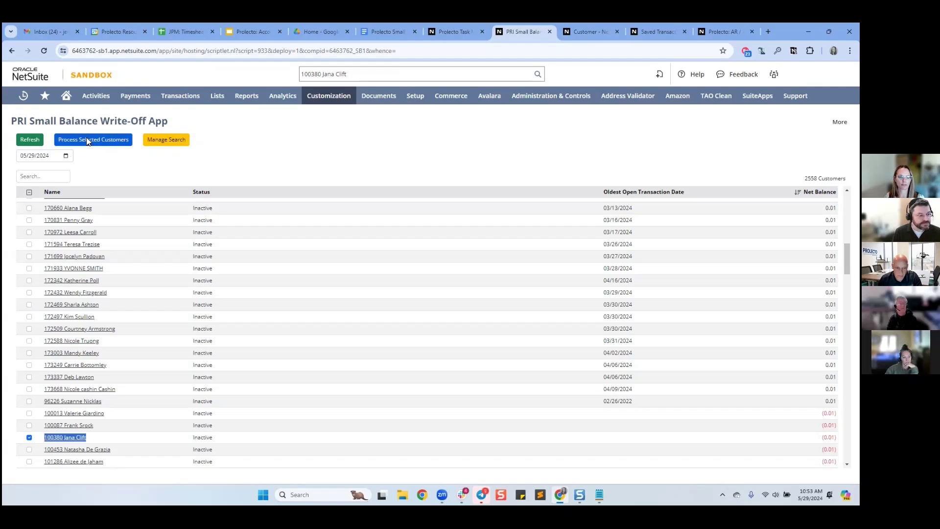
pyautogui.click(87, 141)
pyautogui.hotkey('ctrl', 'f')
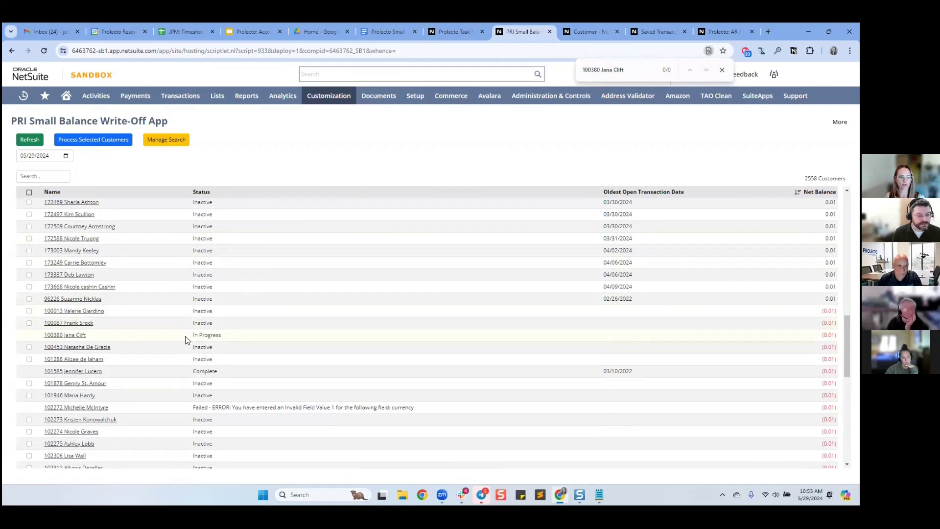
# - Filter the customer's Sales transactions to PRI Small Balance Write-Off and open entry 6 in a new tab
pyautogui.click(276, 347)
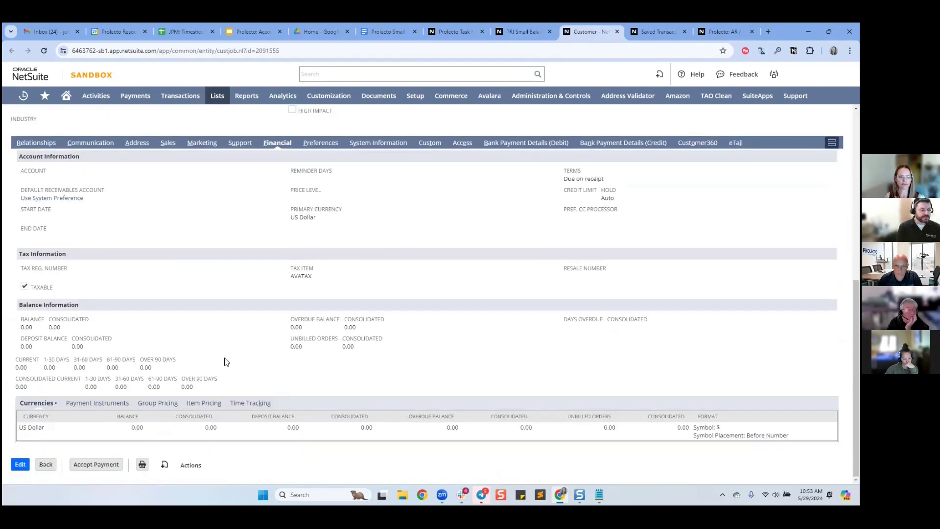
pyautogui.scroll(5, 225, 361)
pyautogui.click(168, 361)
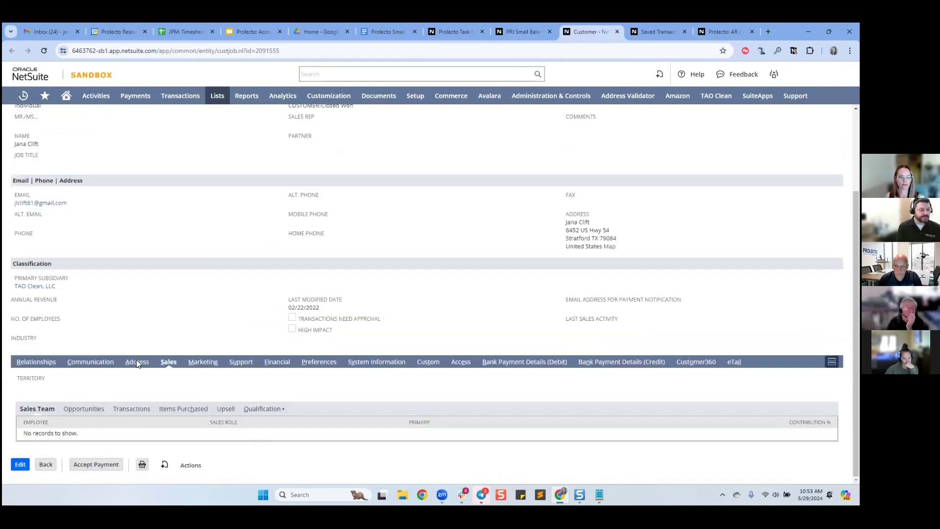
pyautogui.click(128, 409)
pyautogui.scroll(-5, 233, 263)
pyautogui.click(259, 176)
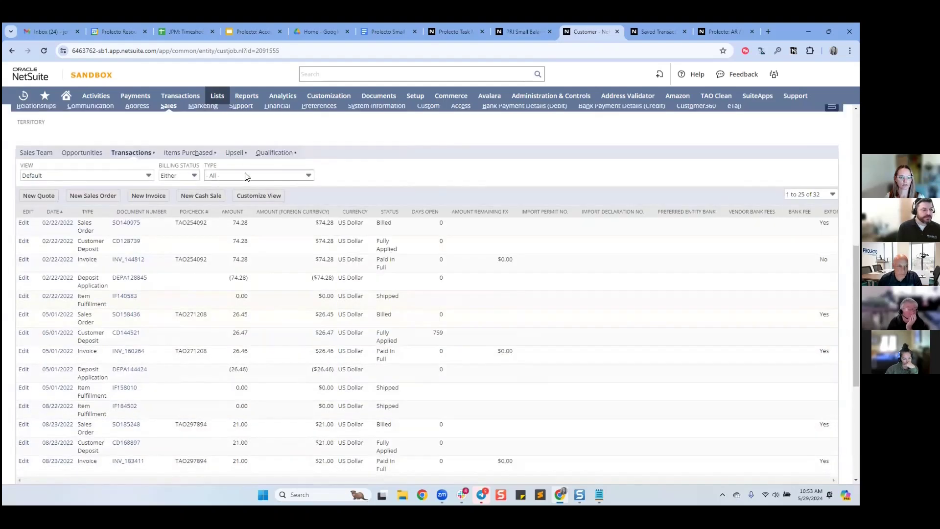
pyautogui.click(235, 225)
pyautogui.middleClick(51, 425)
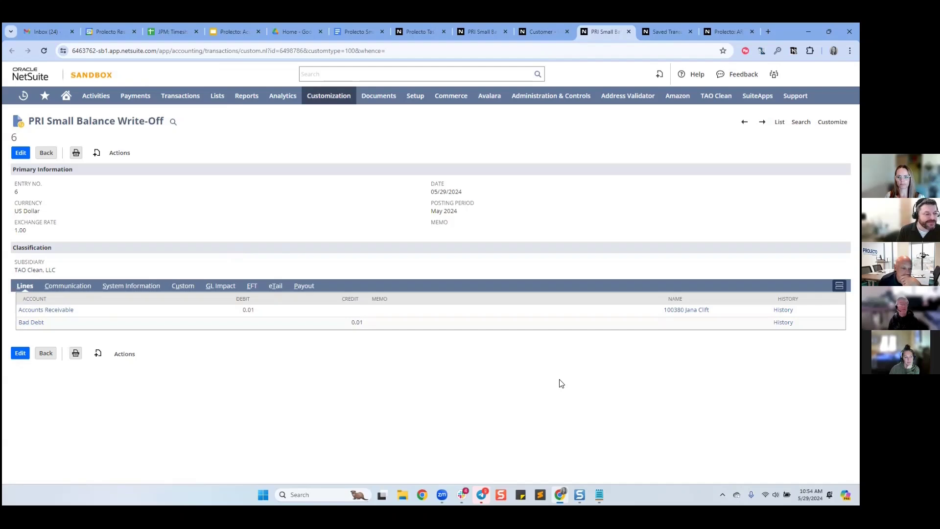
# - Search the Write-Off App customer list for the customer's pasted name
pyautogui.hotkey('ctrl', 'shift', 'Tab')
pyautogui.hotkey('ctrl', 'shift', 'Tab')
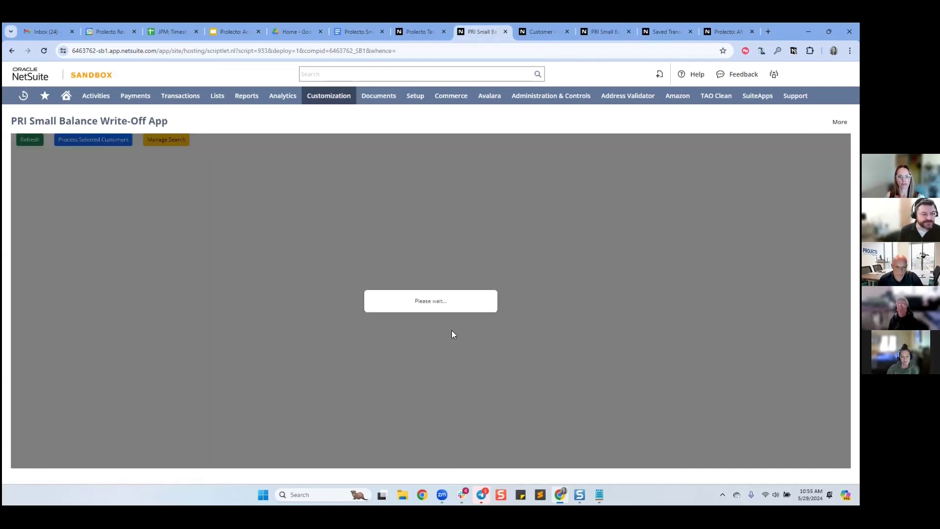
pyautogui.scroll(-5, 496, 369)
pyautogui.hotkey('ctrl', 'f')
pyautogui.hotkey('ctrl', 'v')
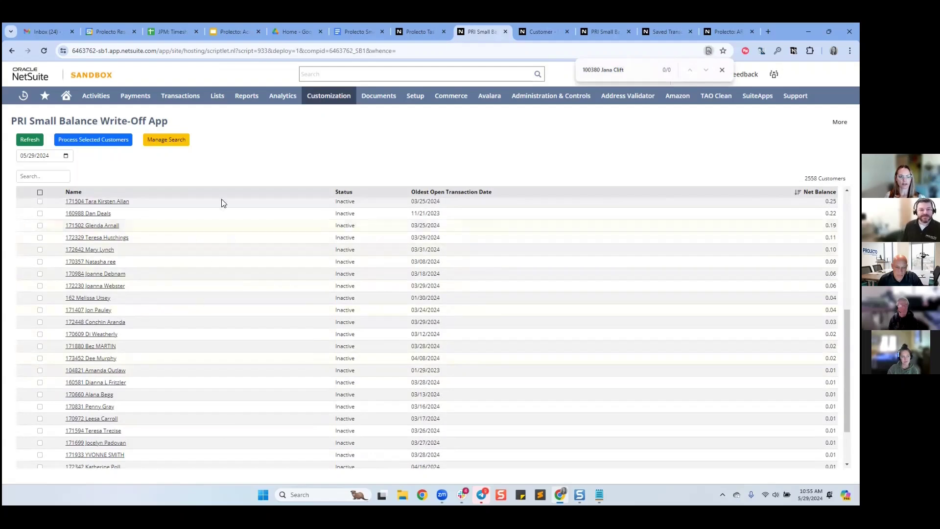
pyautogui.moveTo(78, 123)
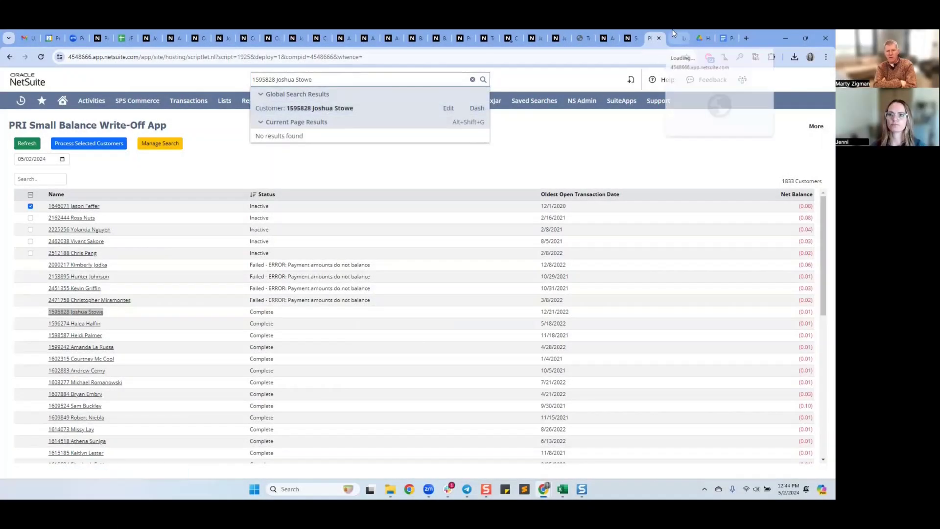
# - Open the customer's record and filter its sales transactions to the PRI Small Balance Write-Off type
pyautogui.click(664, 37)
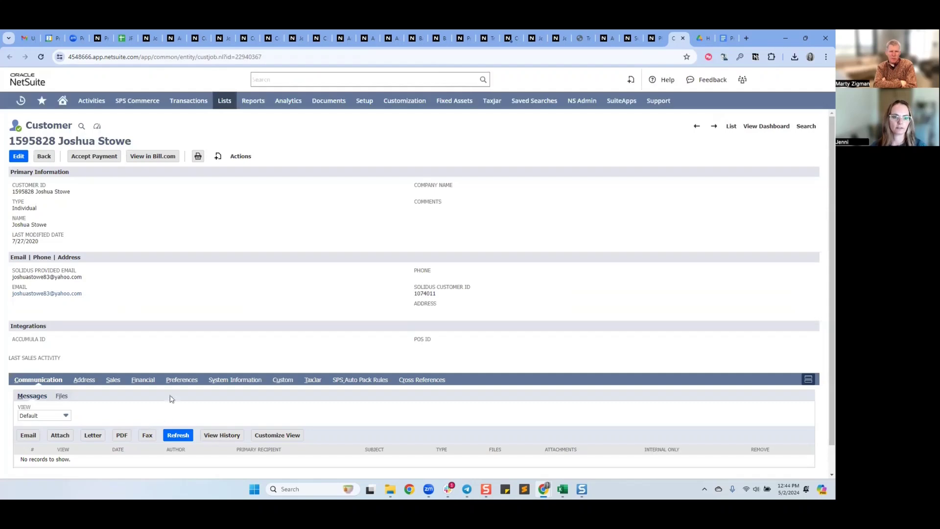
pyautogui.click(113, 380)
pyautogui.click(230, 397)
pyautogui.scroll(-3, 239, 372)
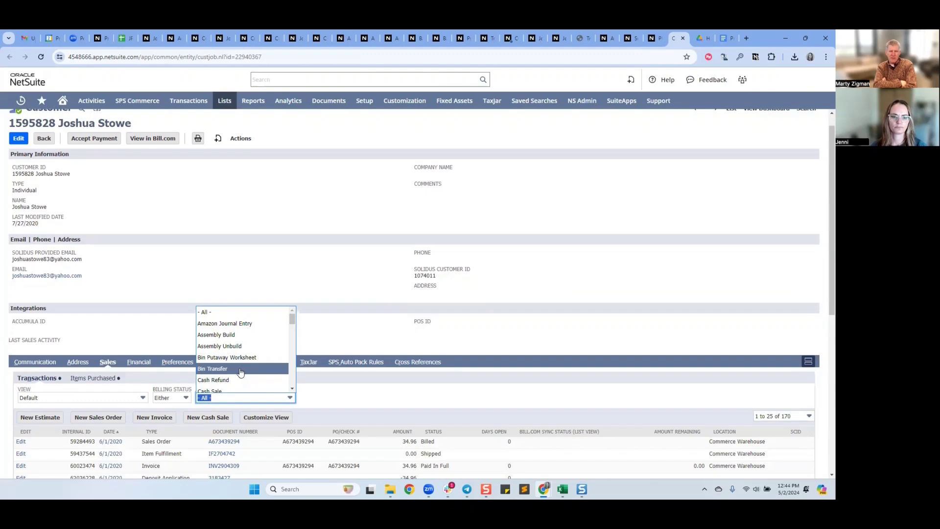
pyautogui.scroll(-10, 239, 372)
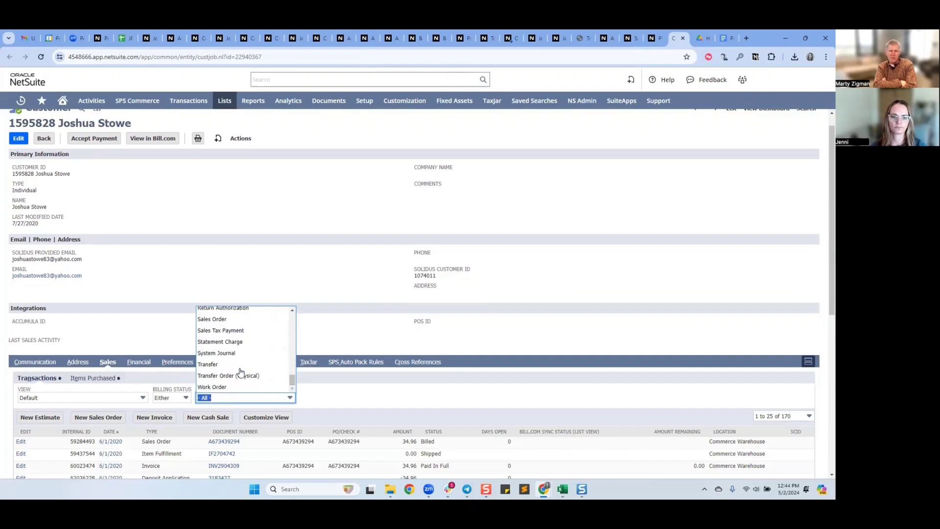
pyautogui.scroll(2, 238, 373)
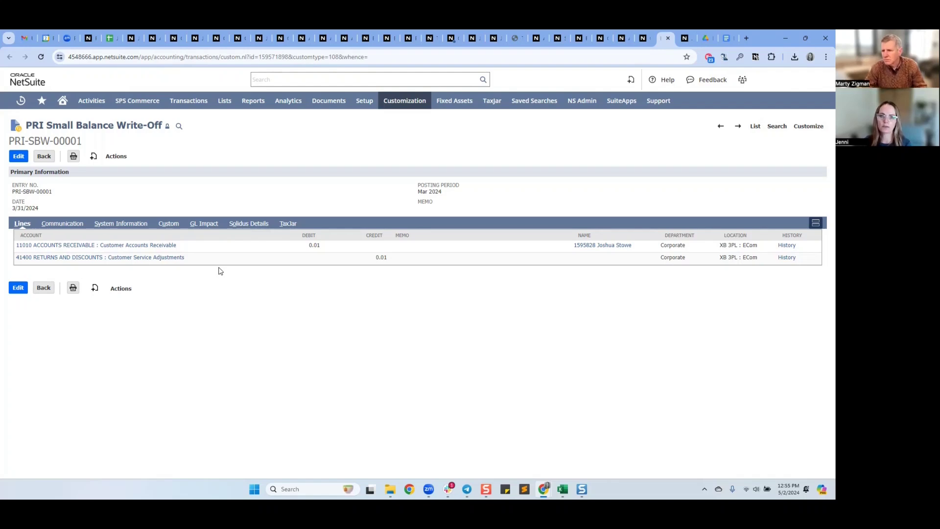
# - On the customer record, review the System Information and Custom subtabs, including MU Exclude From SBWO
pyautogui.click(639, 38)
pyautogui.scroll(6, 109, 309)
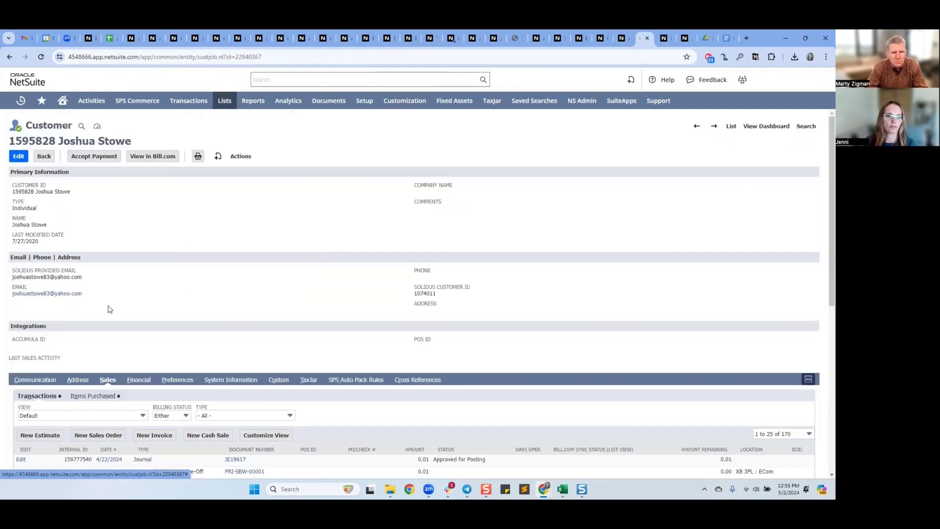
pyautogui.click(231, 380)
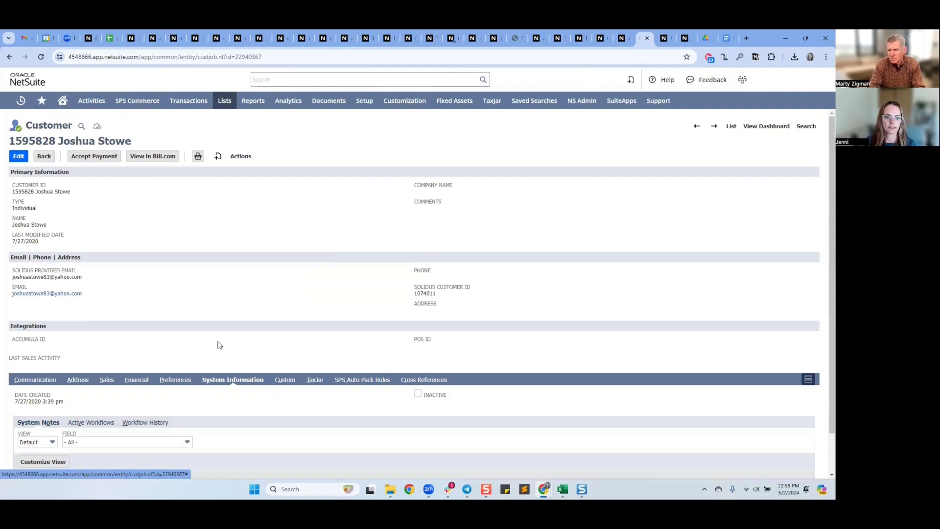
pyautogui.scroll(-1, 235, 343)
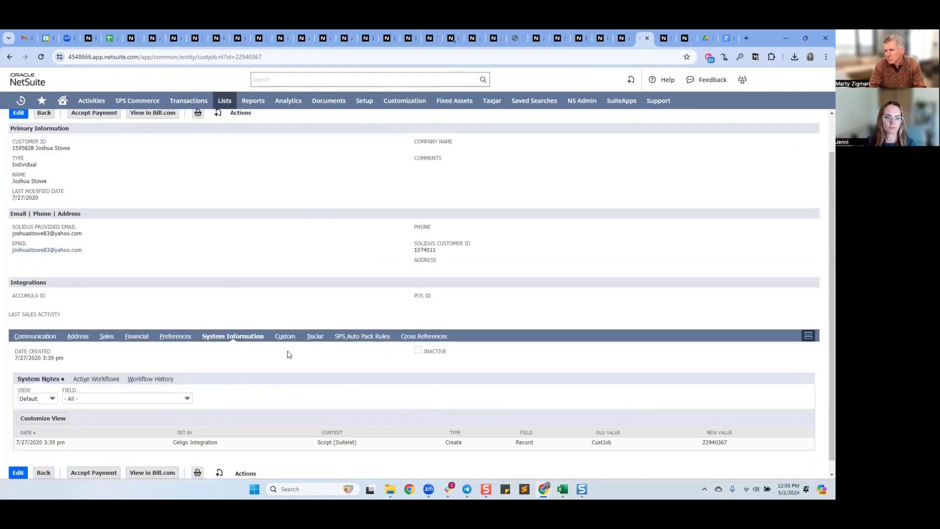
pyautogui.click(285, 336)
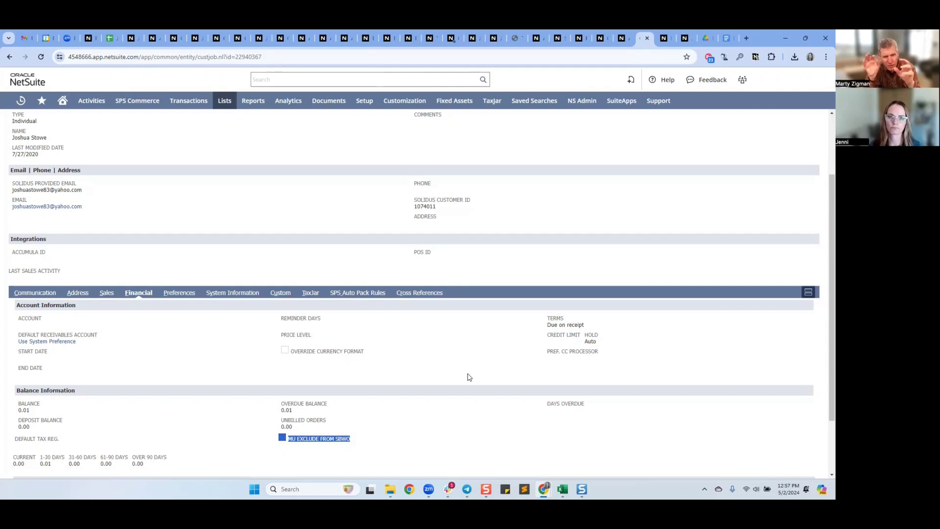
# - Switch back to the 1833-customer Write-Off App list showing Inactive, Failed and Complete statuses
pyautogui.click(558, 32)
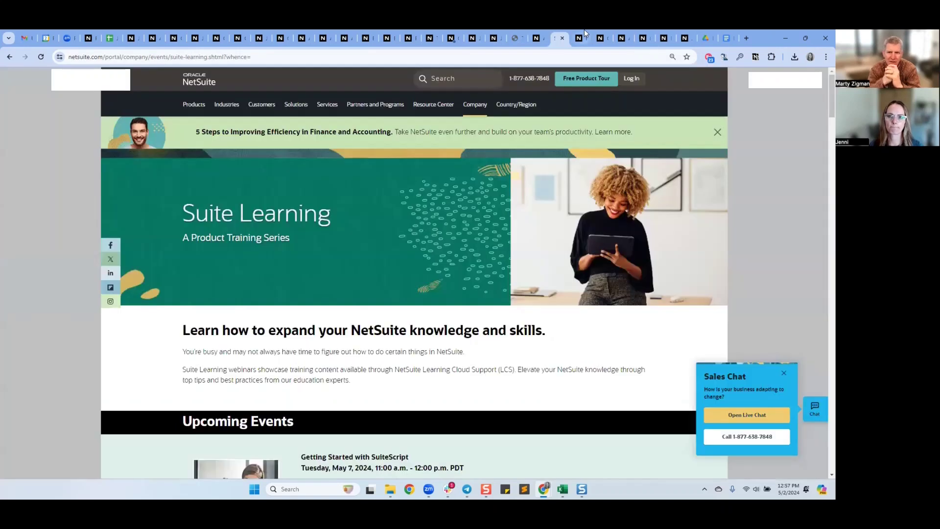
pyautogui.click(580, 30)
pyautogui.click(597, 29)
pyautogui.click(580, 30)
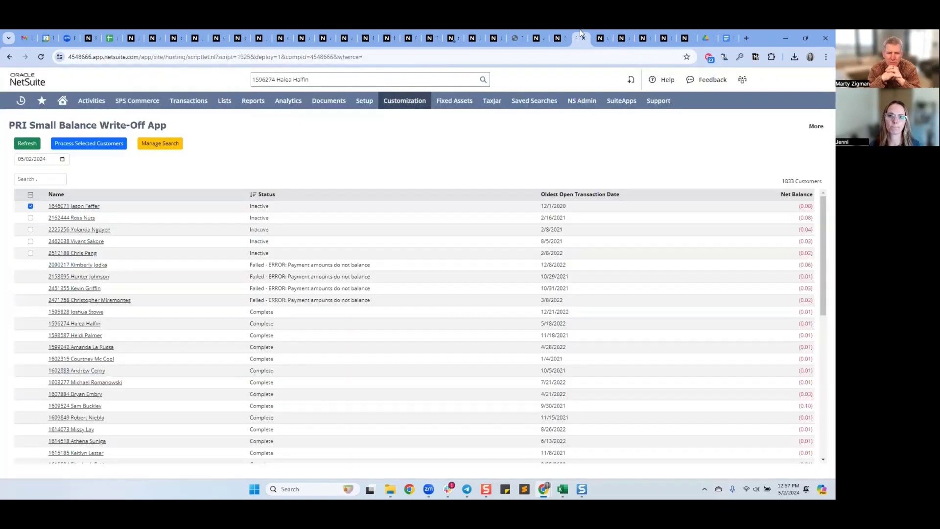